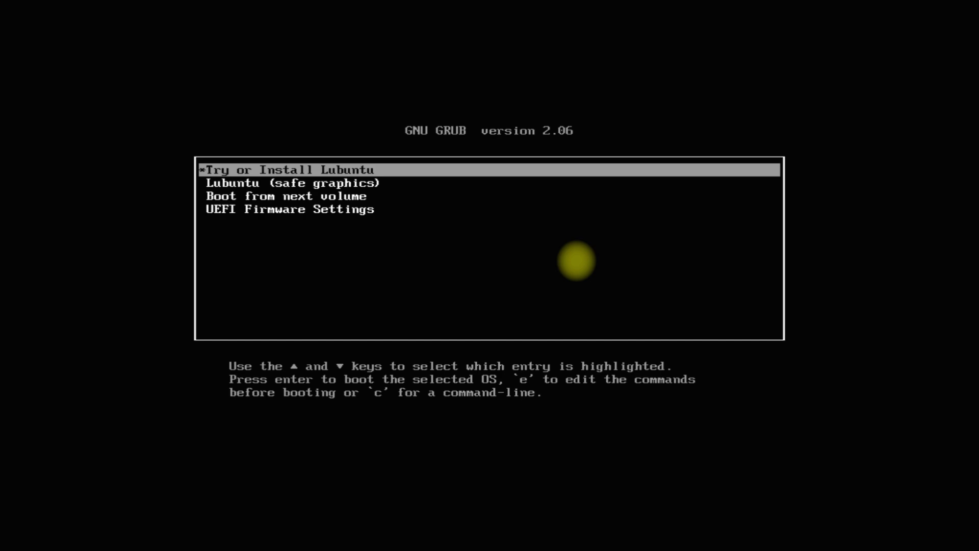
# Boot the 'Try or Install Lubuntu' entry from the GRUB menu into the live session.
pyautogui.press('Return')
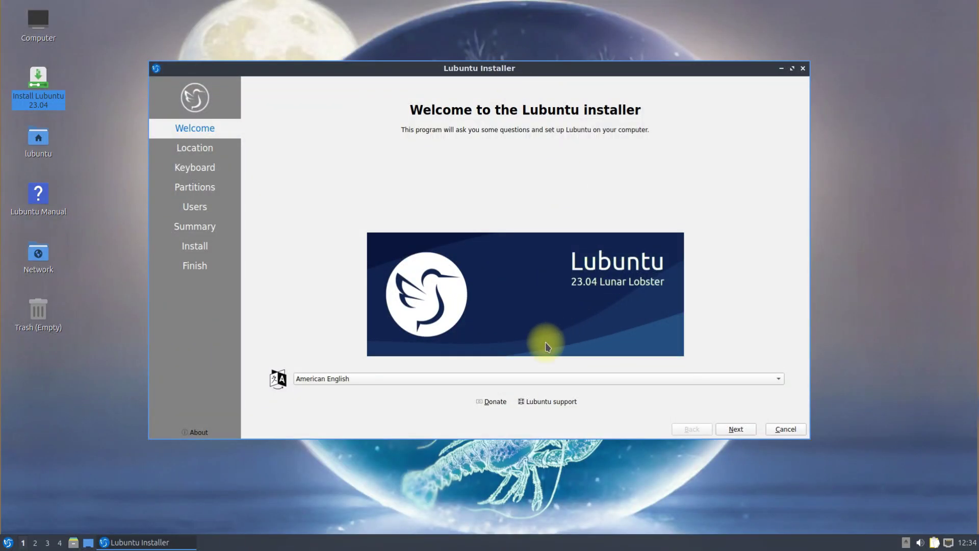
# Pick America/Yellowknife as time zone, keep the US keyboard, and choose manual partitioning.
pyautogui.click(731, 427)
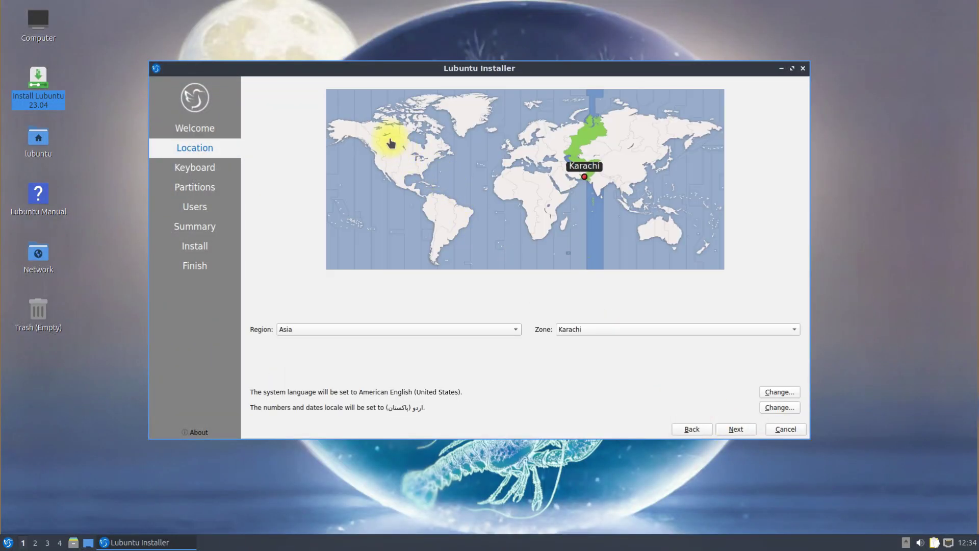
pyautogui.click(390, 142)
pyautogui.click(736, 430)
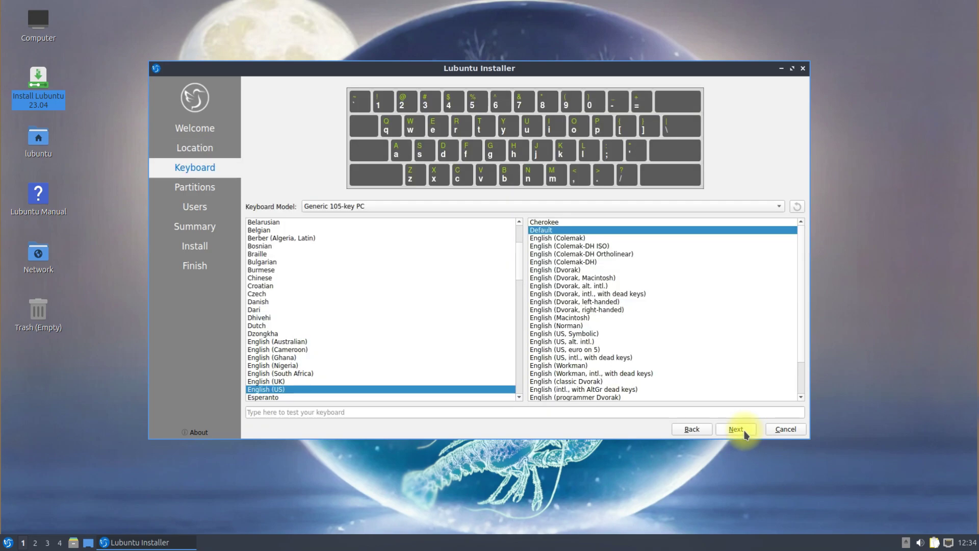
pyautogui.click(746, 435)
pyautogui.click(296, 143)
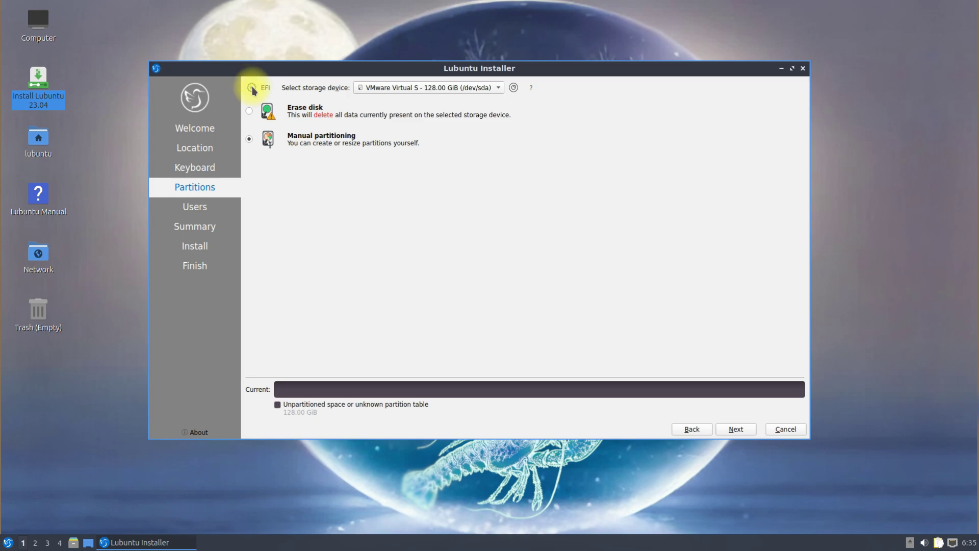
pyautogui.moveTo(253, 90)
# Create a new GPT partition table on the 128 GiB disk.
pyautogui.click(738, 429)
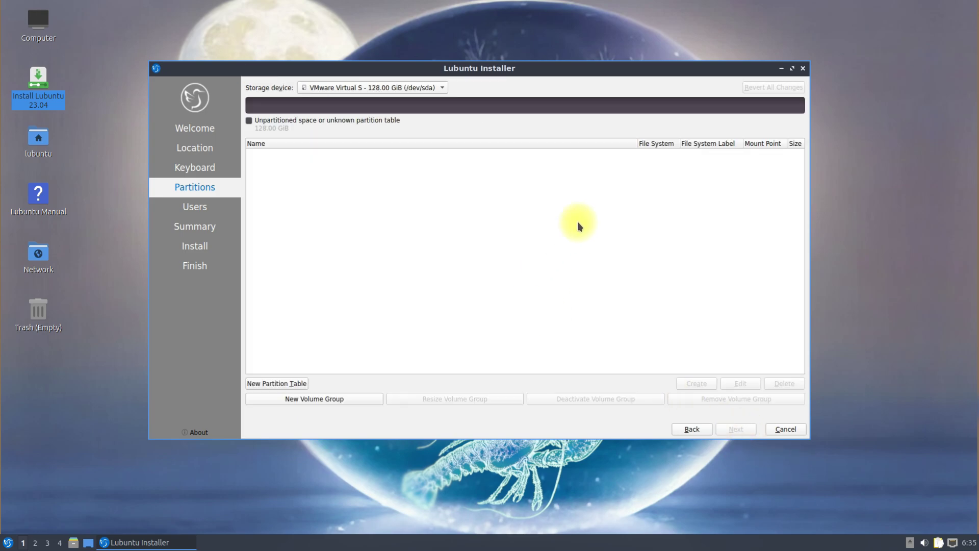
pyautogui.click(284, 385)
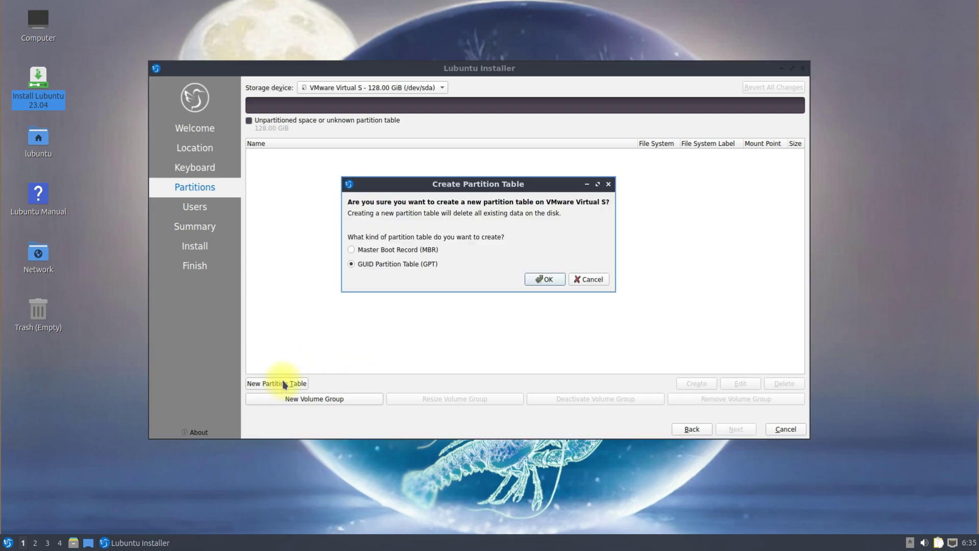
pyautogui.click(543, 280)
# Add a 512 MiB fat32 partition mounted at /boot/efi with the boot flag.
pyautogui.click(284, 153)
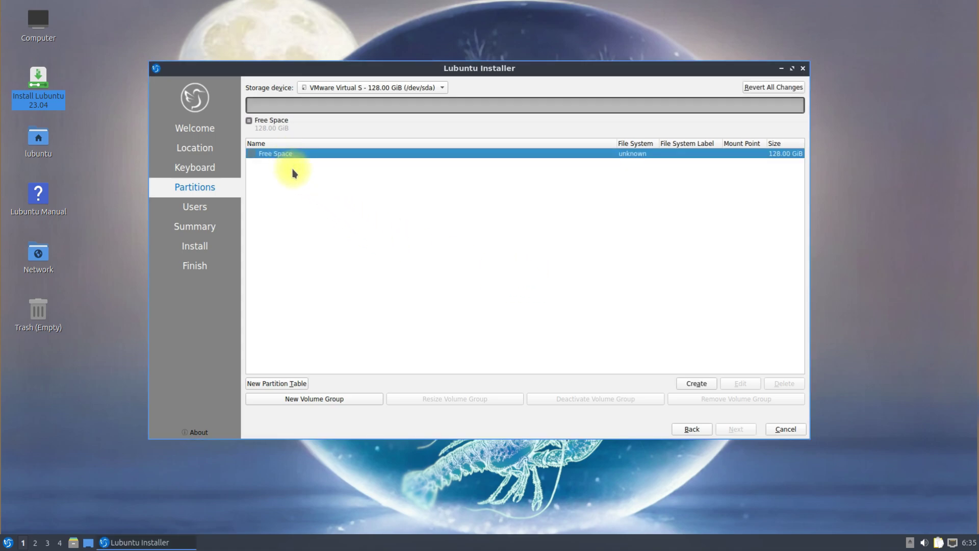
pyautogui.click(685, 384)
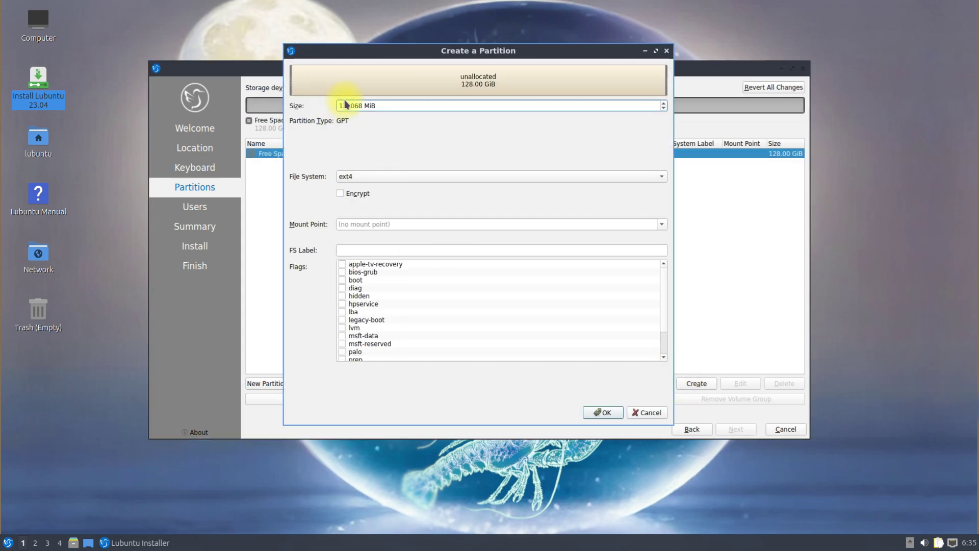
pyautogui.moveTo(379, 103); pyautogui.dragTo(323, 95)
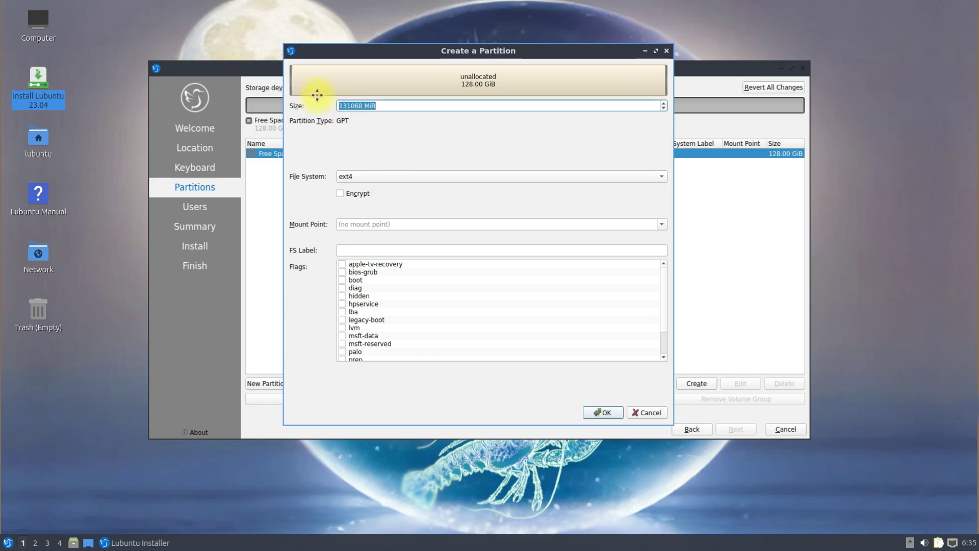
pyautogui.write('512')
pyautogui.click(662, 176)
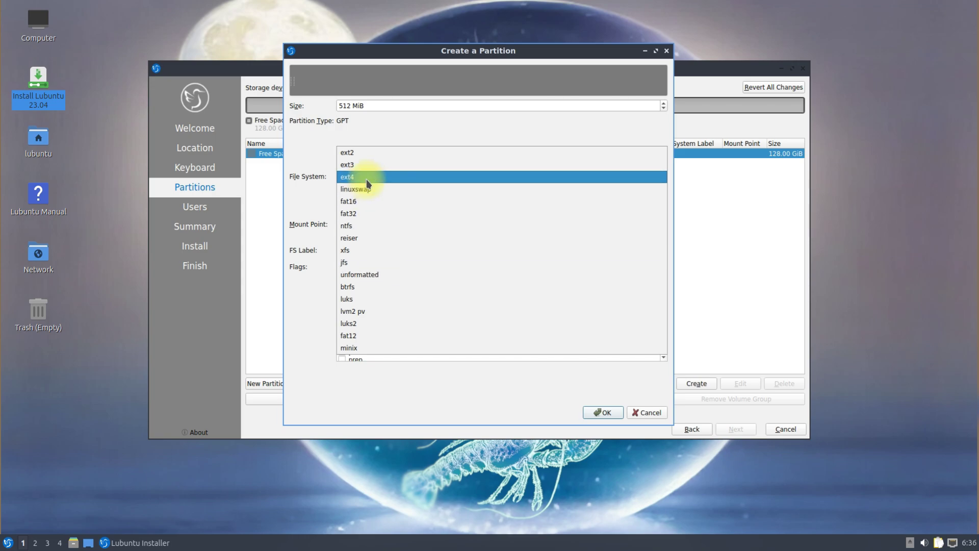
pyautogui.click(366, 212)
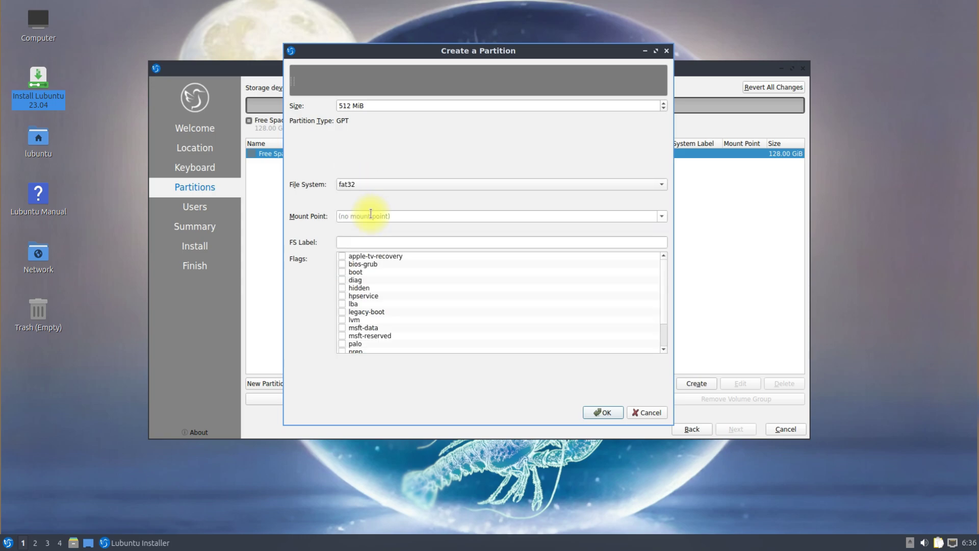
pyautogui.click(664, 218)
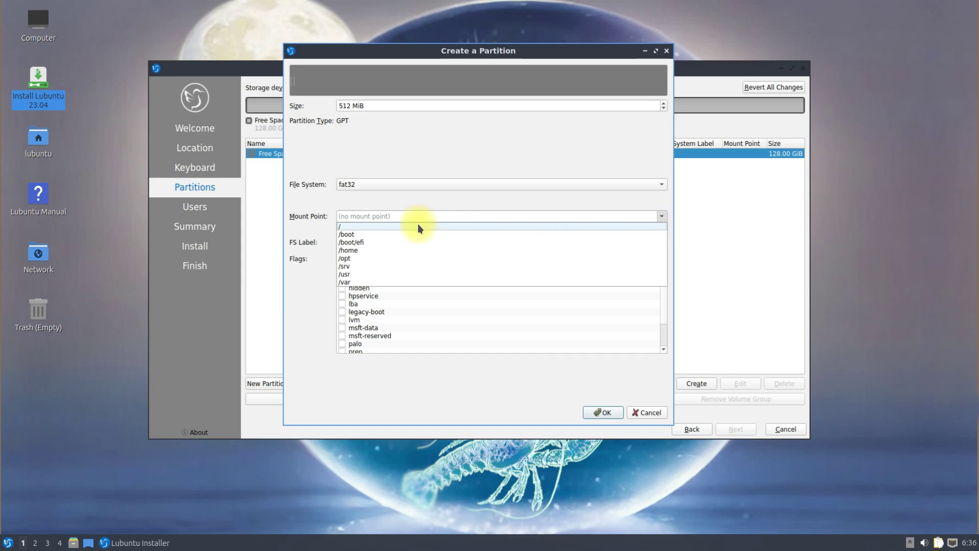
pyautogui.click(365, 243)
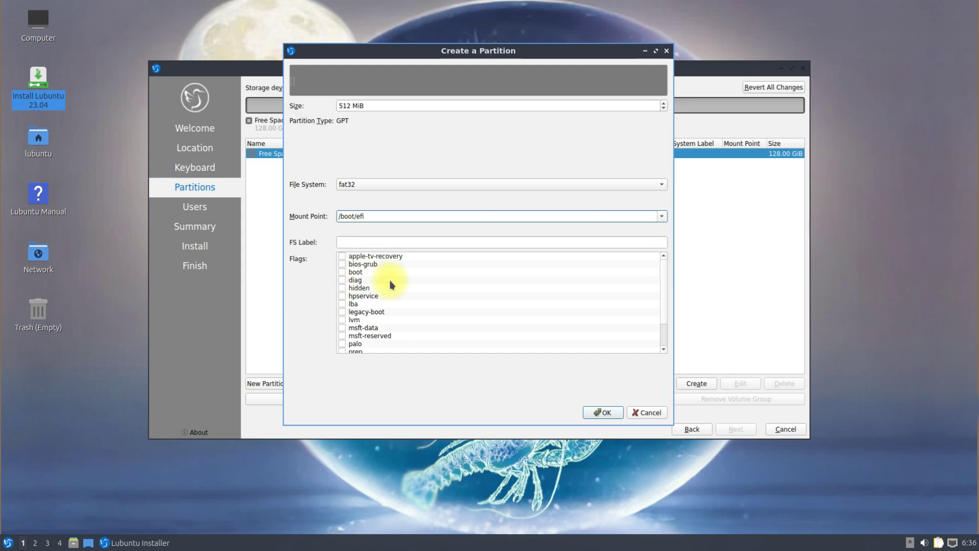
pyautogui.click(342, 272)
pyautogui.click(604, 412)
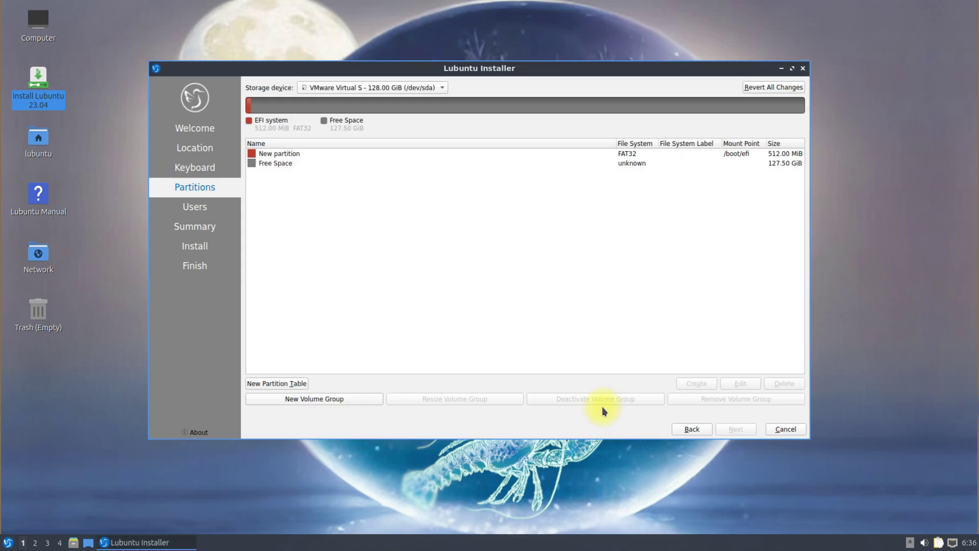
# Add an 8192 MiB linuxswap partition with the swap flag in the free space.
pyautogui.click(292, 165)
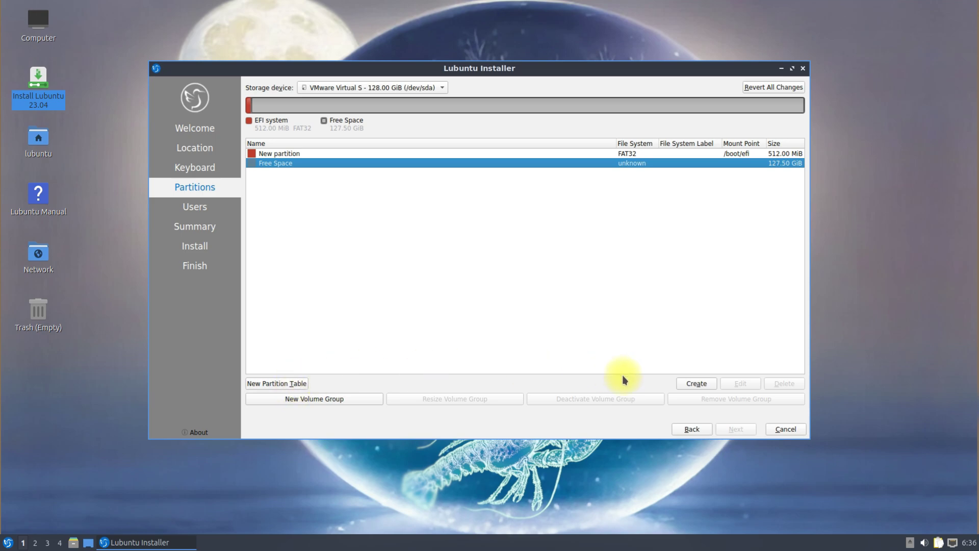
pyautogui.click(697, 383)
pyautogui.hotkey('ctrl', 'a')
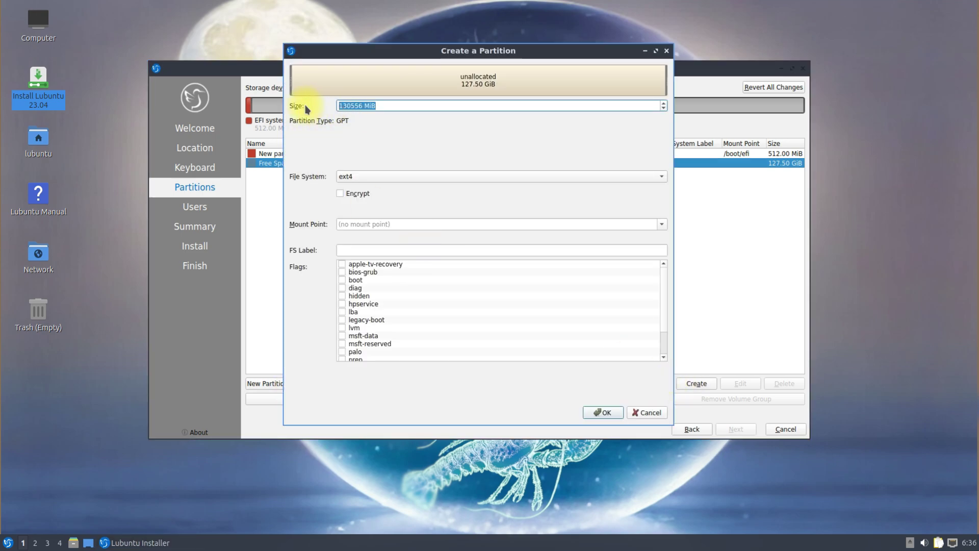
pyautogui.write('8192')
pyautogui.click(663, 176)
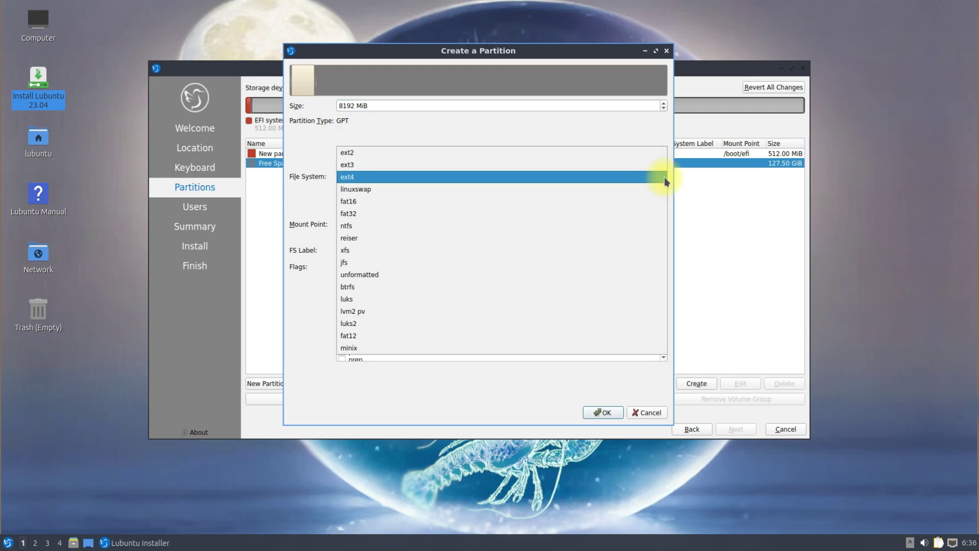
pyautogui.click(405, 188)
pyautogui.scroll(-2, 665, 316)
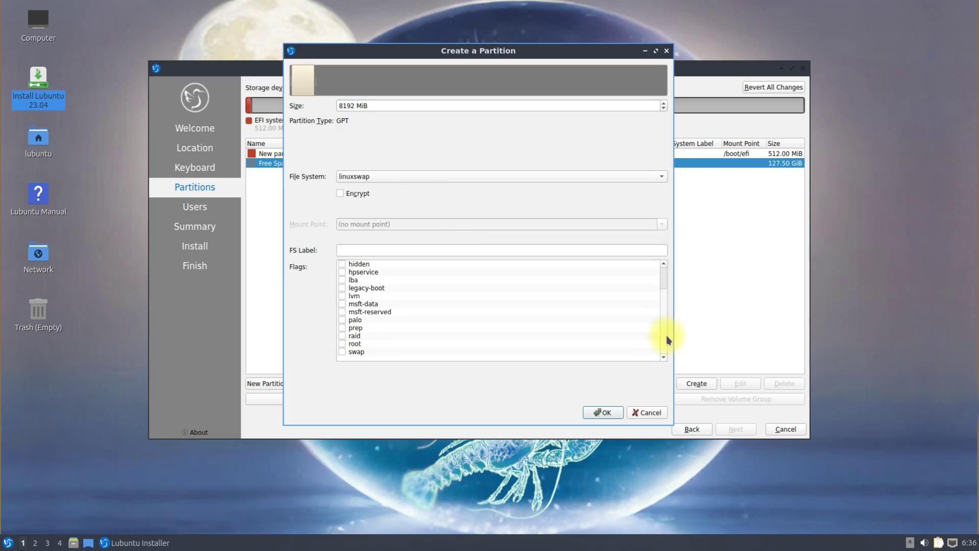
pyautogui.click(342, 352)
pyautogui.click(598, 417)
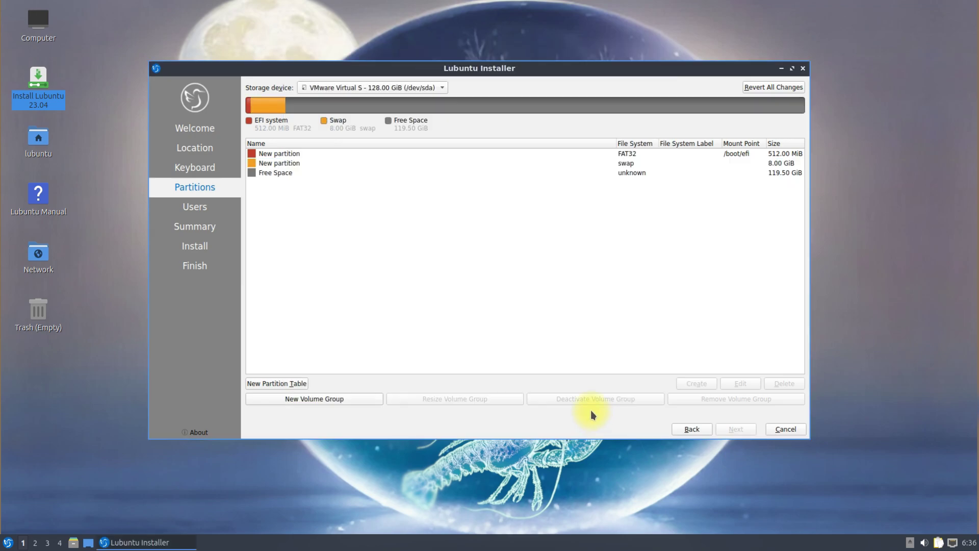
# Add a 65000 MiB ext4 partition mounted at /home.
pyautogui.click(289, 173)
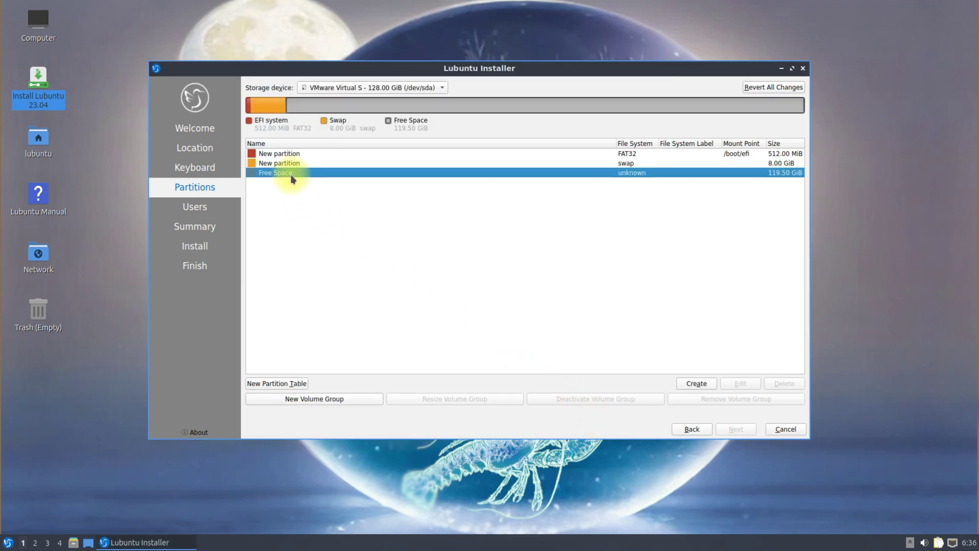
pyautogui.click(689, 387)
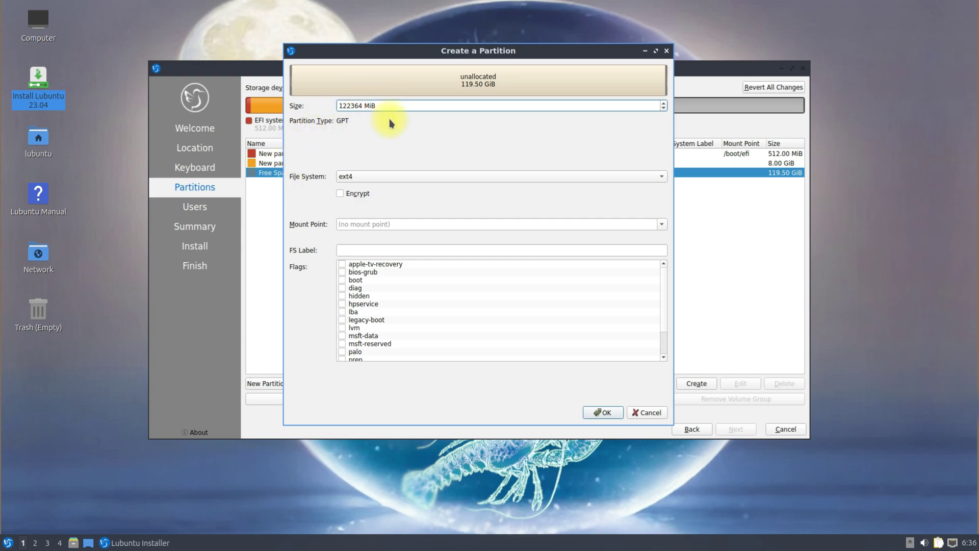
pyautogui.moveTo(380, 106); pyautogui.dragTo(308, 102)
pyautogui.write('65000')
pyautogui.scroll(-2, 662, 264)
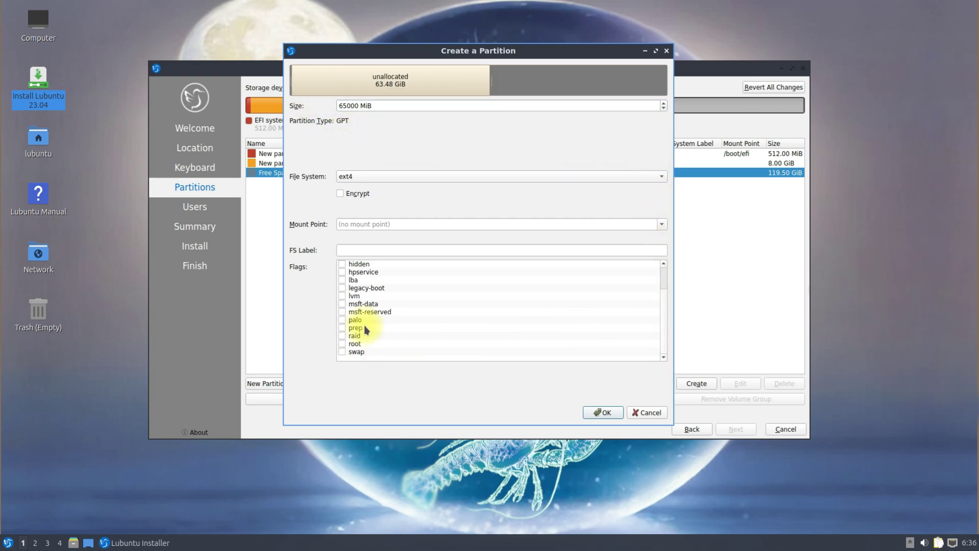
pyautogui.scroll(2, 348, 333)
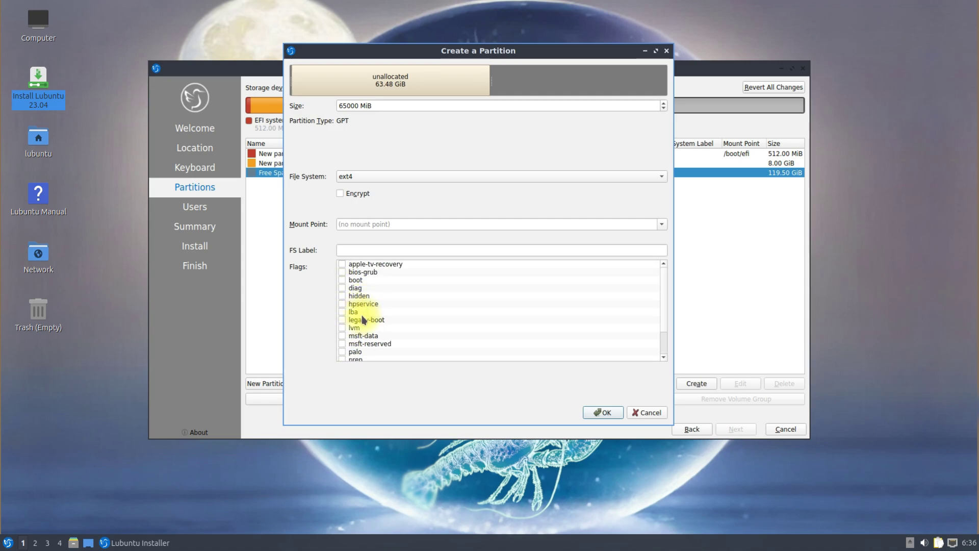
pyautogui.scroll(-2, 365, 320)
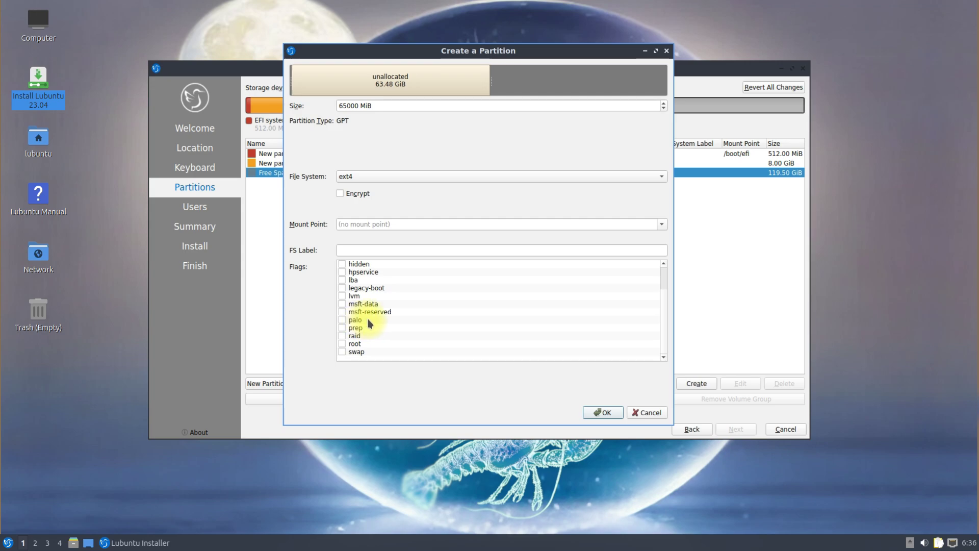
pyautogui.click(662, 224)
pyautogui.click(367, 258)
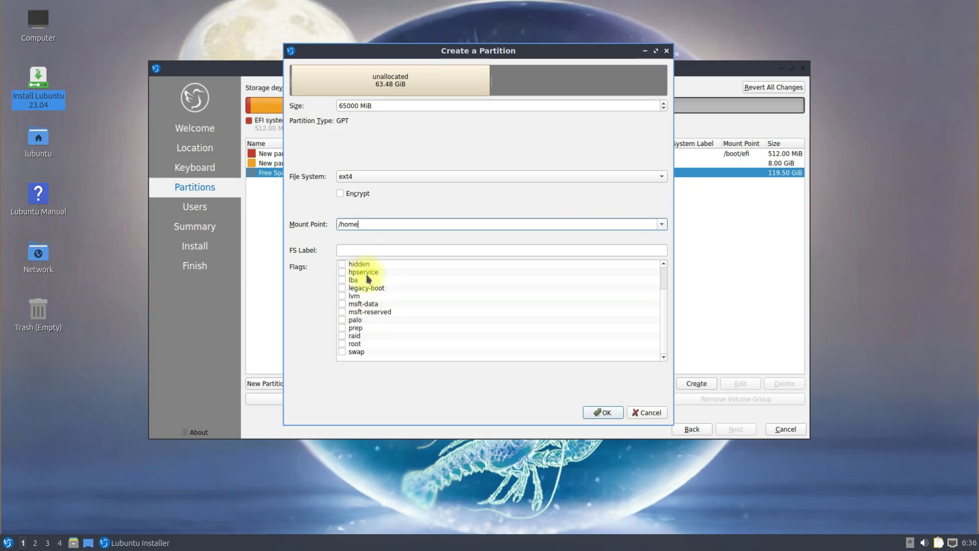
pyautogui.scroll(2, 514, 336)
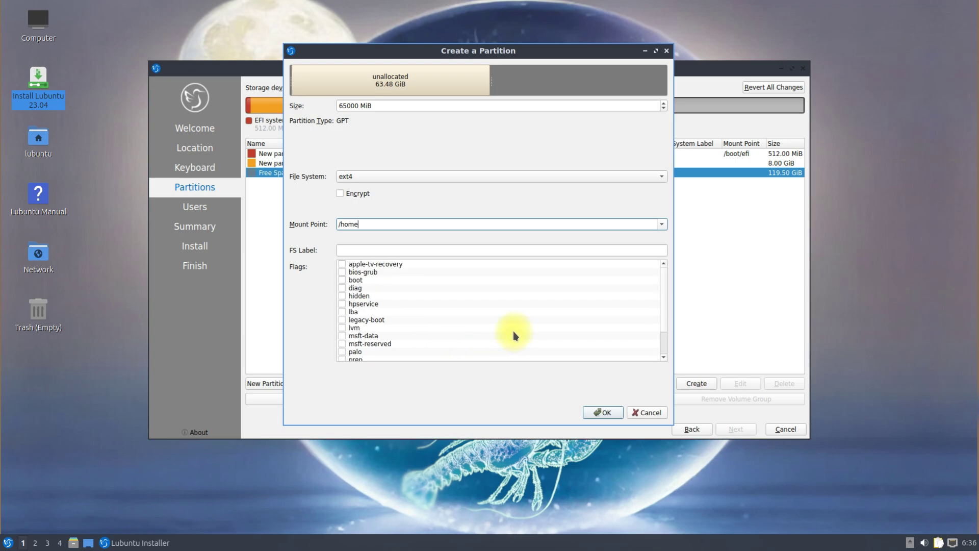
pyautogui.click(600, 412)
# Make the remaining 56.02 GiB an ext4 / partition with root flag and label 'root', then continue.
pyautogui.click(299, 182)
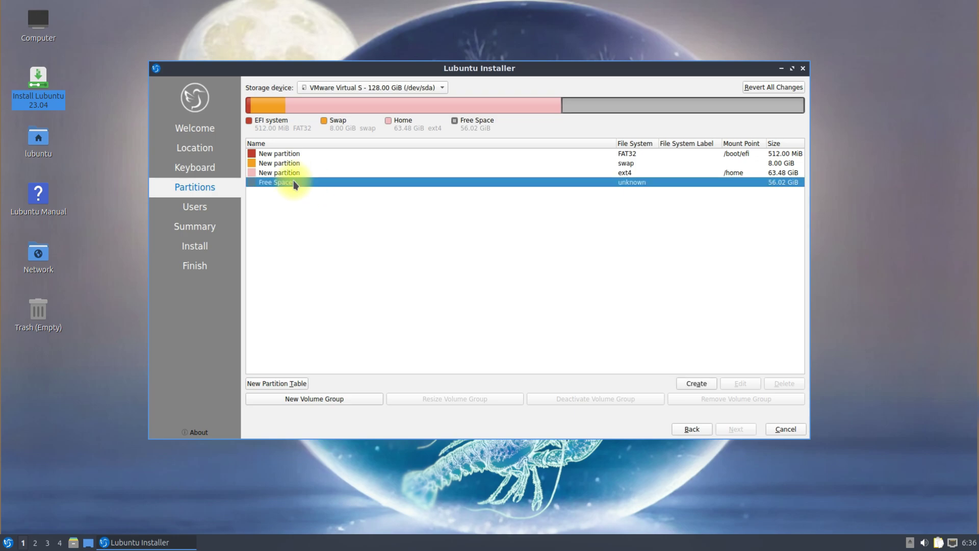
pyautogui.click(697, 383)
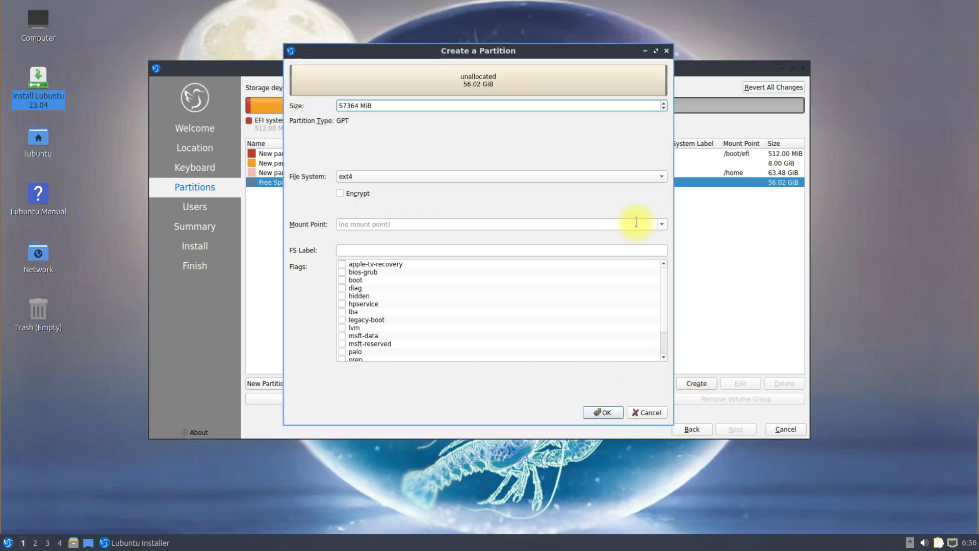
pyautogui.click(663, 225)
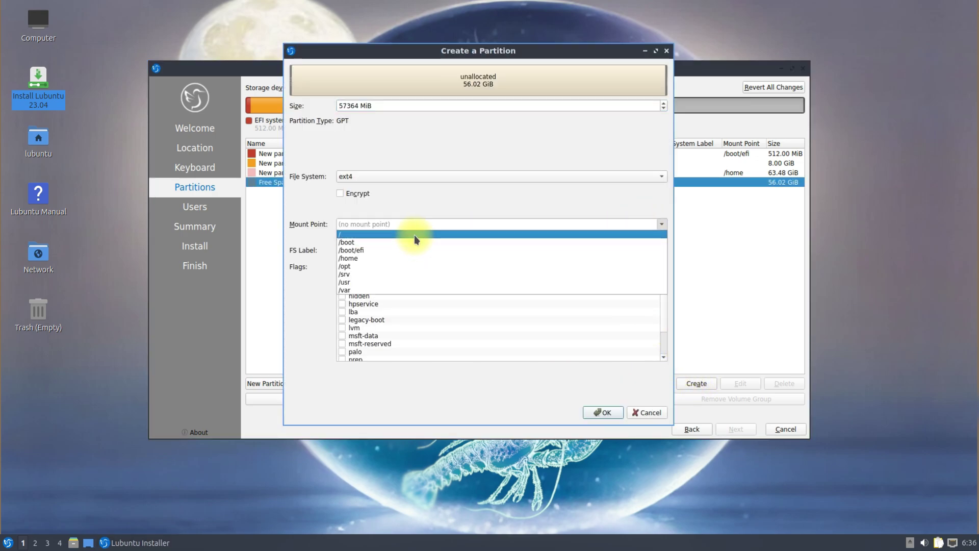
pyautogui.click(415, 235)
pyautogui.scroll(-2, 379, 304)
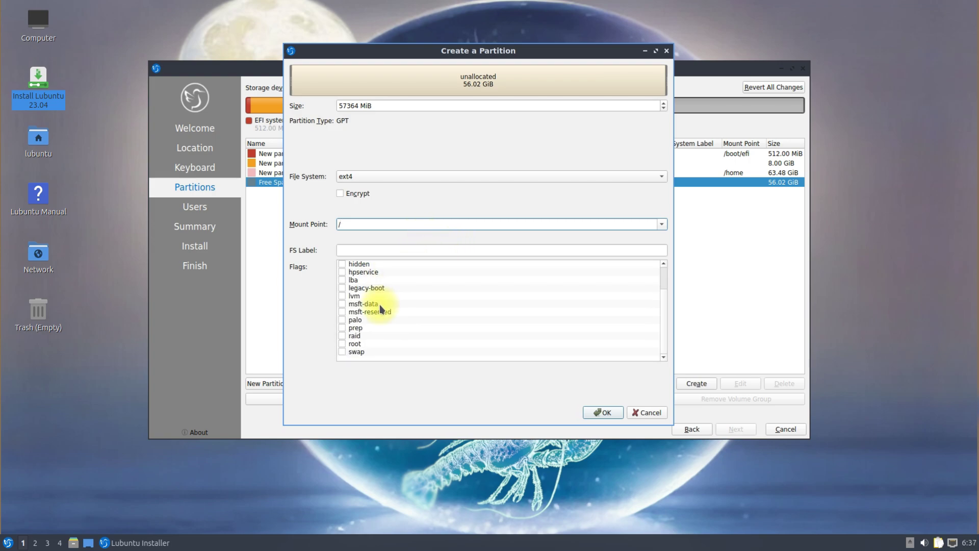
pyautogui.click(342, 343)
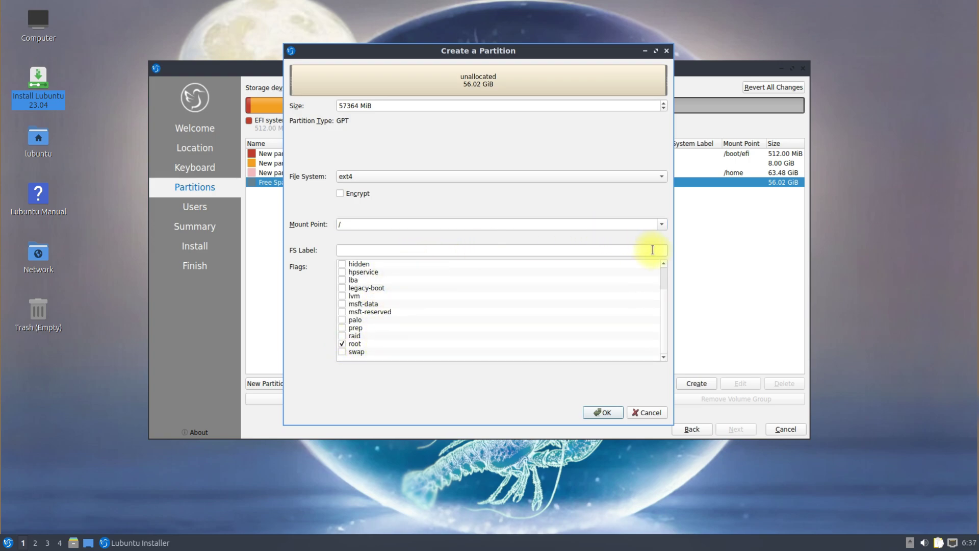
pyautogui.click(401, 250)
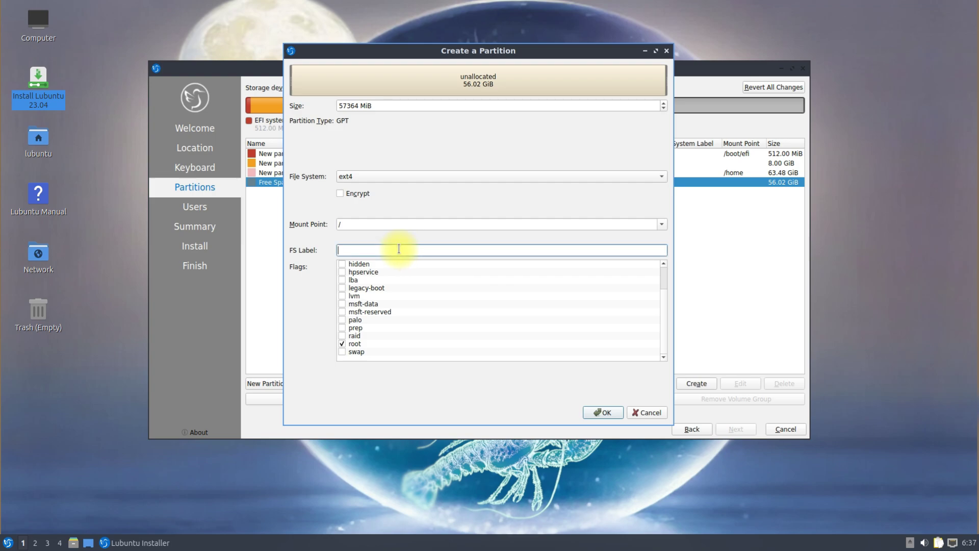
pyautogui.write('root')
pyautogui.click(594, 412)
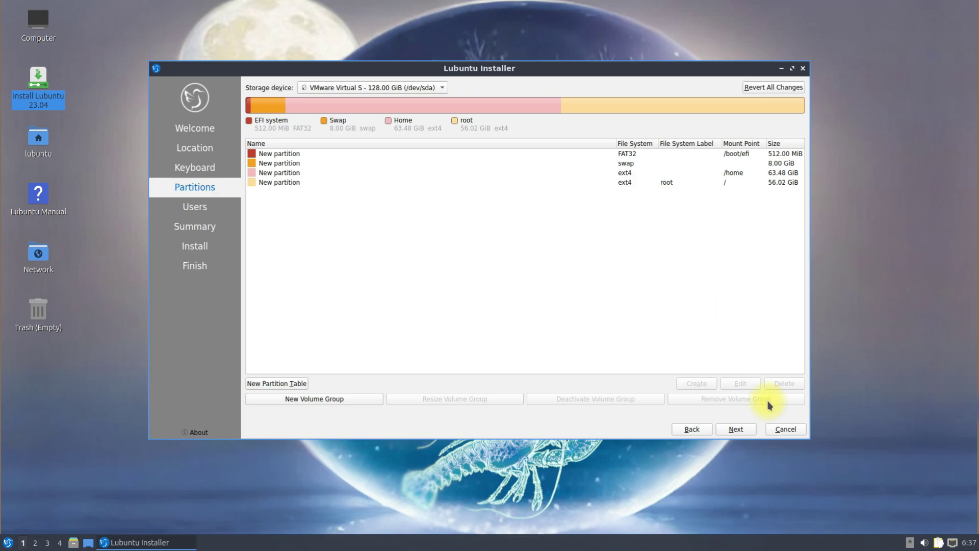
pyautogui.click(748, 432)
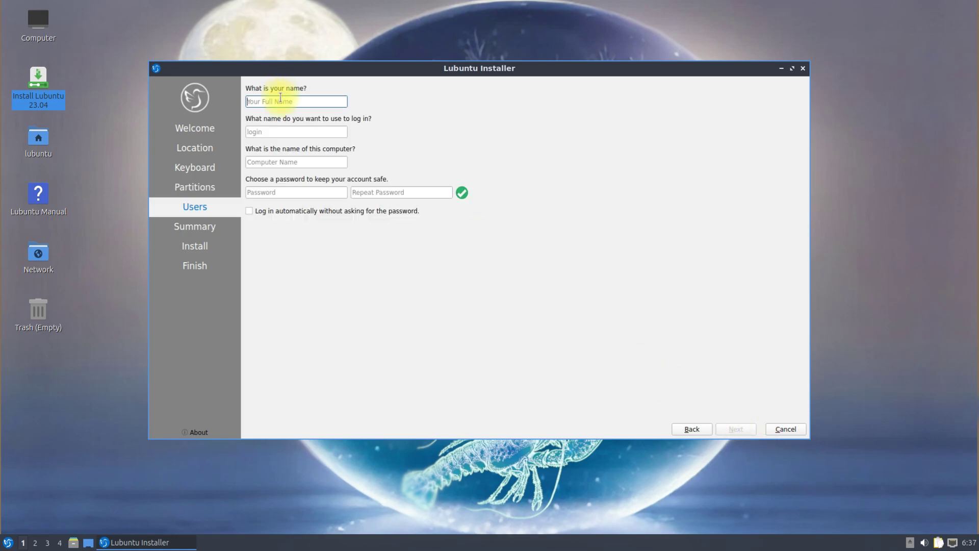
# Set the computer name to lubuntu-luner.
pyautogui.click(259, 161)
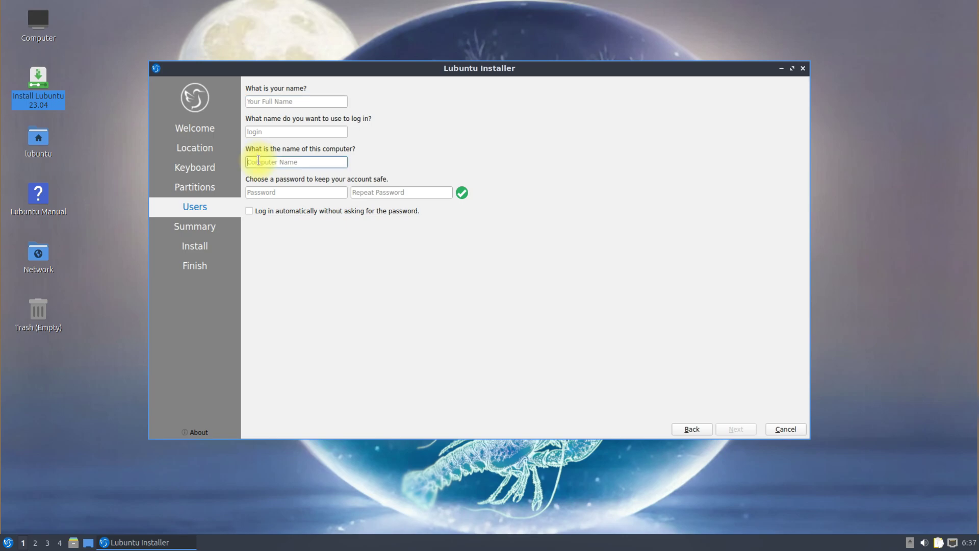
pyautogui.write('lubuntu-lo')
pyautogui.press('BackSpace')
pyautogui.write('uner')
# Enter the user's full name and the password in both fields, then continue to the summary.
pyautogui.click(286, 101)
pyautogui.write('tec')
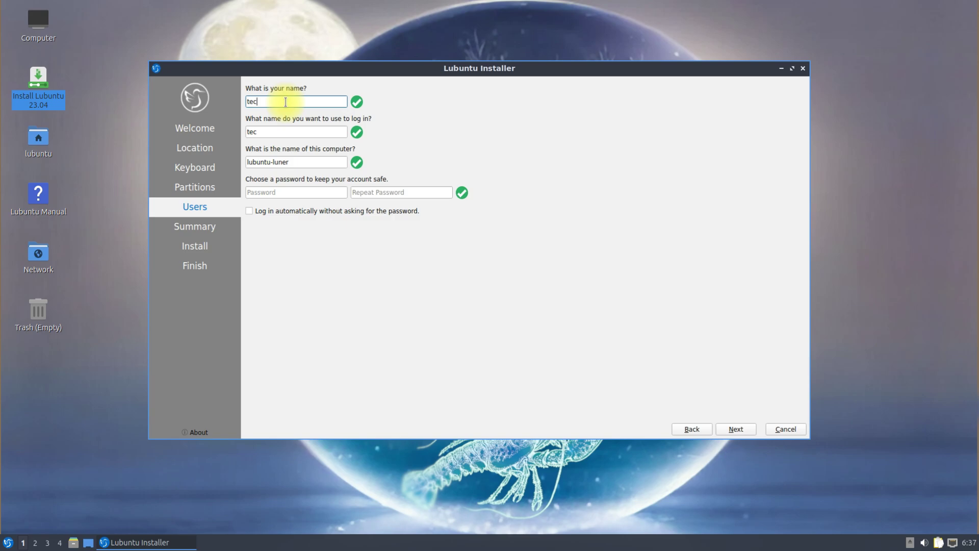
pyautogui.write('hsolutionz')
pyautogui.press('Tab')
pyautogui.press('Tab')
pyautogui.write('123456')
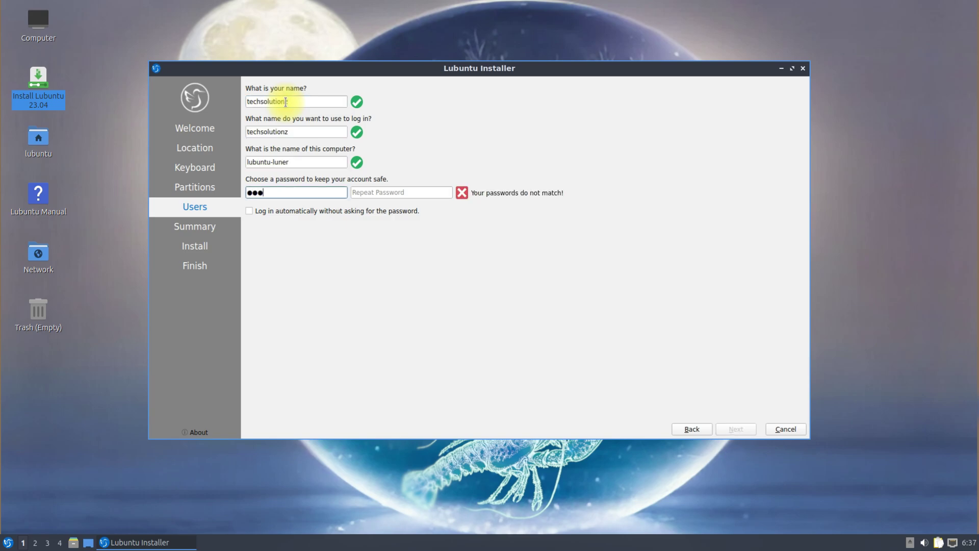
pyautogui.press('Tab')
pyautogui.write('123456')
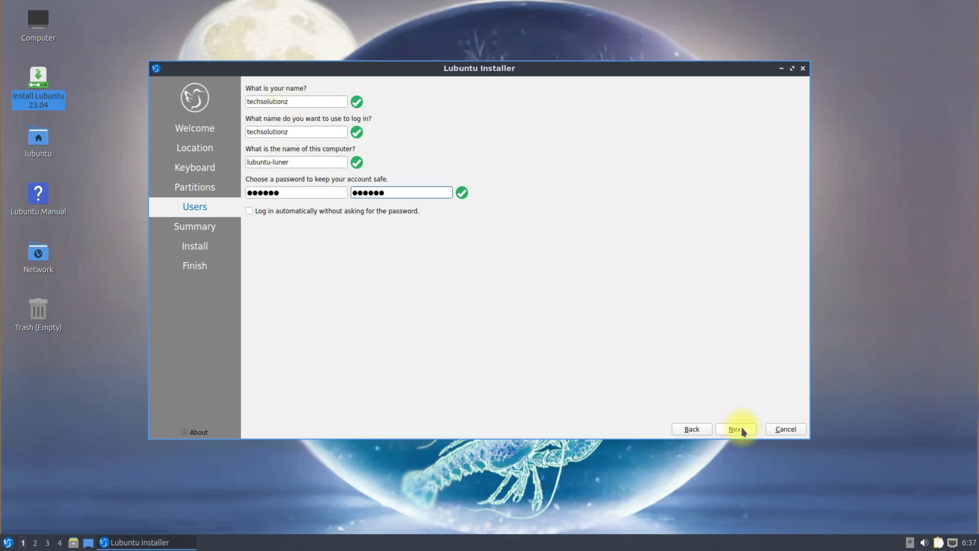
pyautogui.click(737, 429)
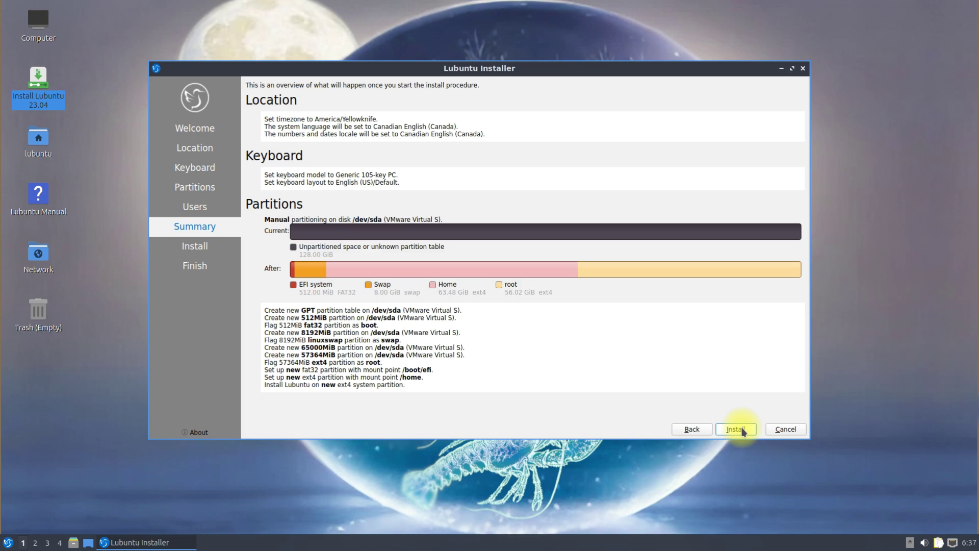
# Start the installation and confirm writing the partition changes to disk.
pyautogui.click(736, 429)
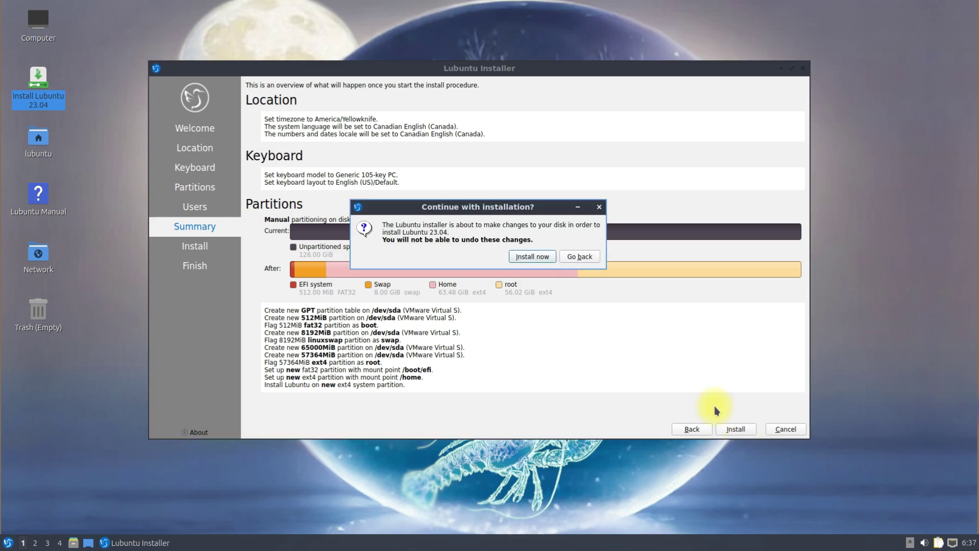
pyautogui.click(533, 256)
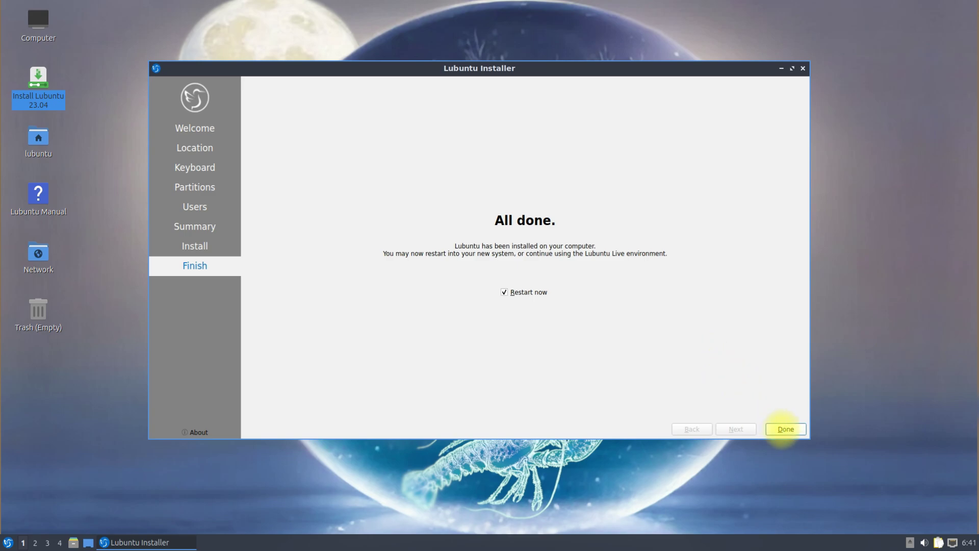
# Finish the installer with Restart now checked, rebooting into the new Lubuntu desktop.
pyautogui.click(785, 429)
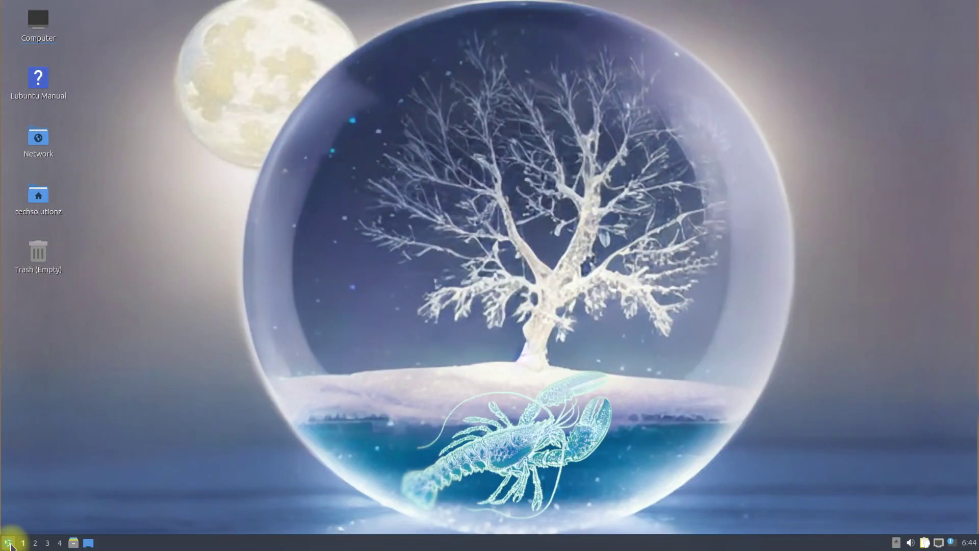
# Open About LXQt from the application menu and view its Technical Info (LXQt 1.2.0, Qt 5.15.8).
pyautogui.click(8, 542)
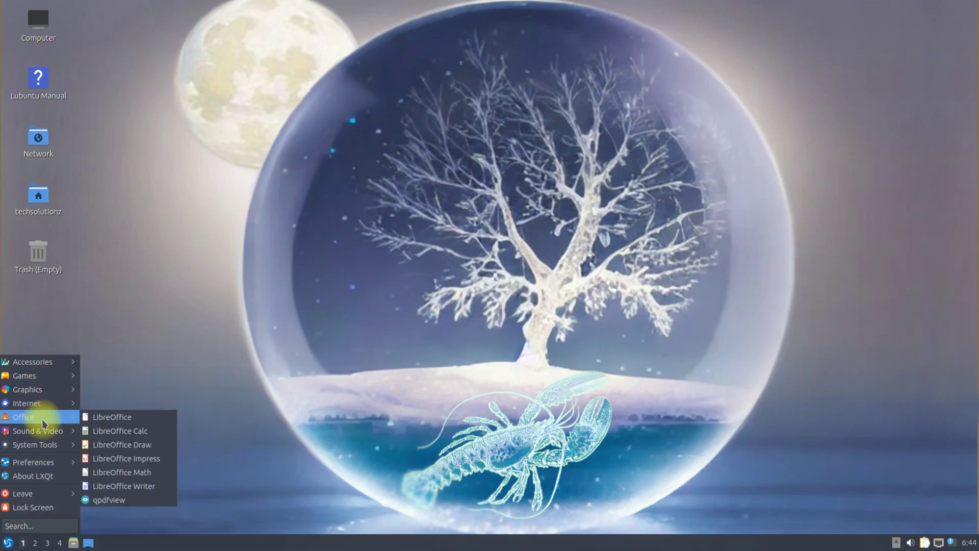
pyautogui.moveTo(43, 465)
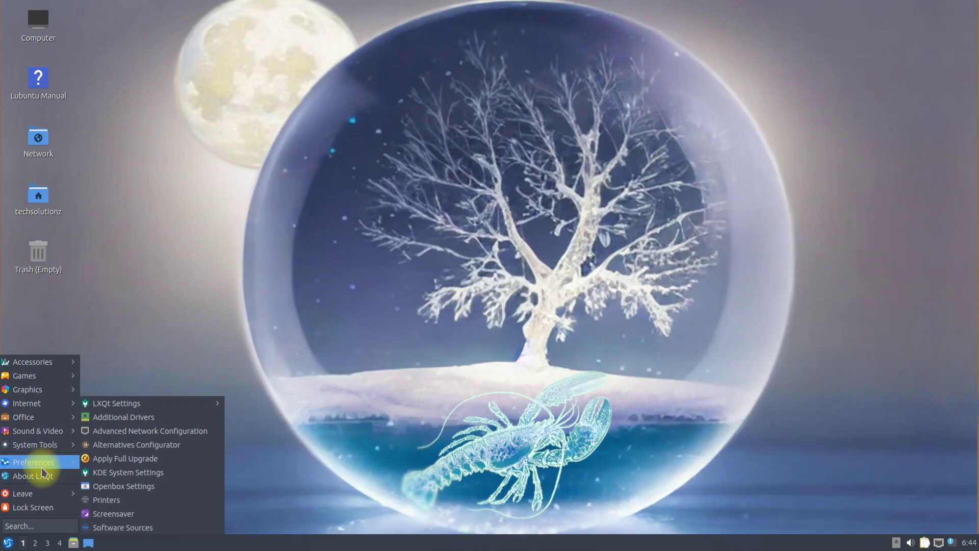
pyautogui.click(42, 475)
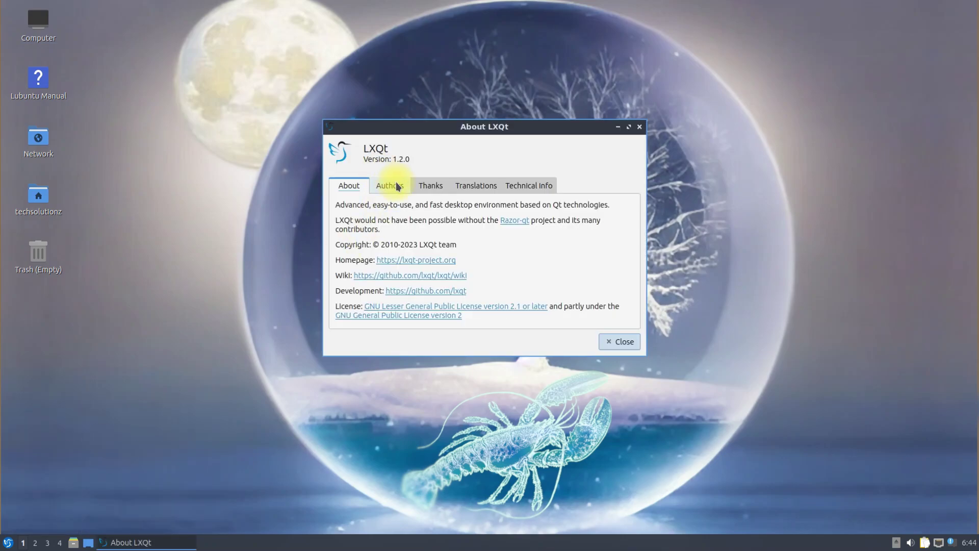
pyautogui.click(551, 187)
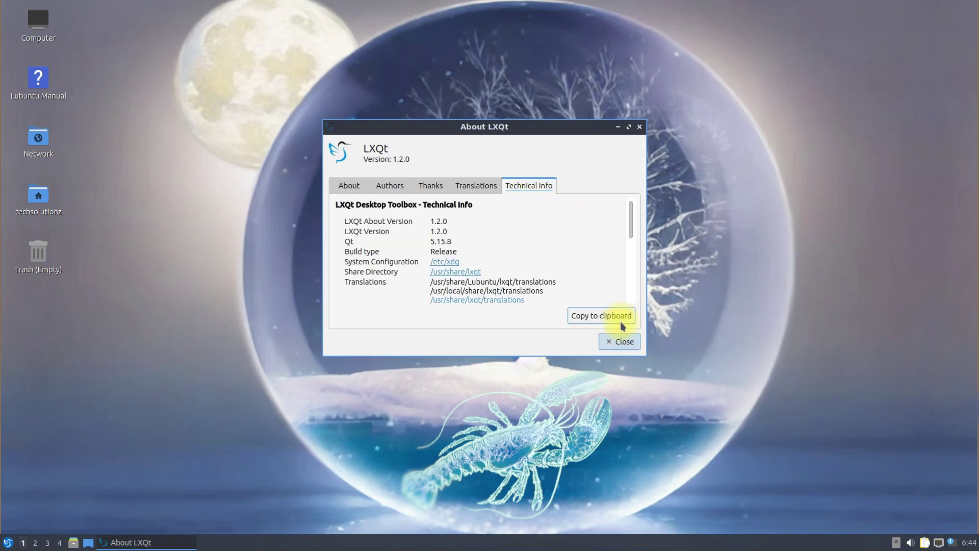